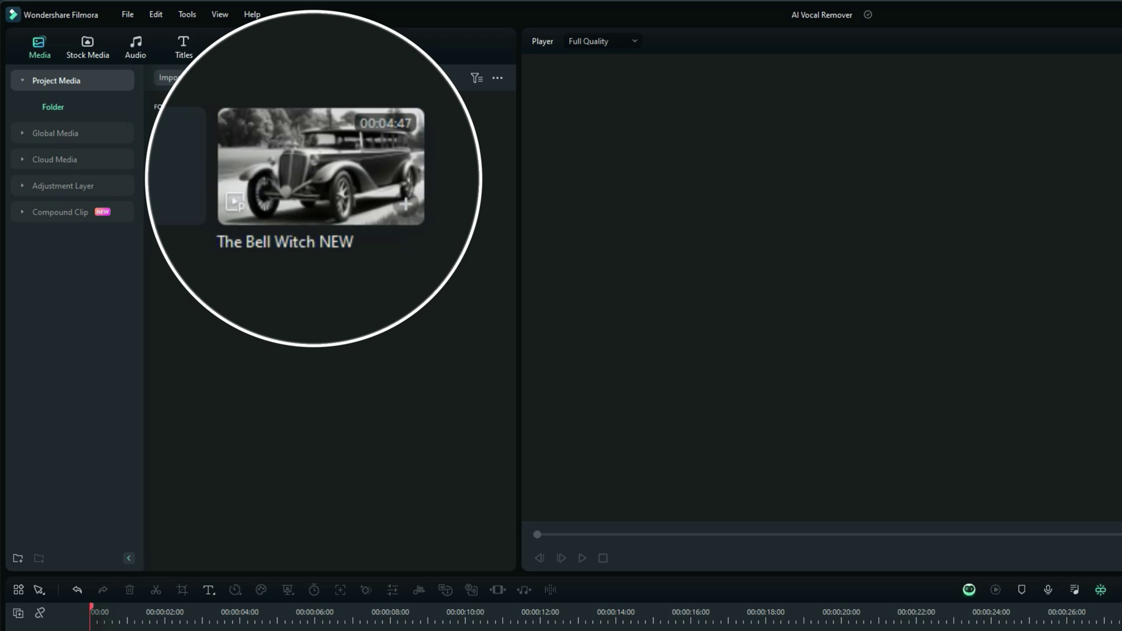
Step: Add The Bell Witch NEW to the timeline, split it at 00:00:10:00 and delete everything after
left_click_drag(318, 175, 99, 630)
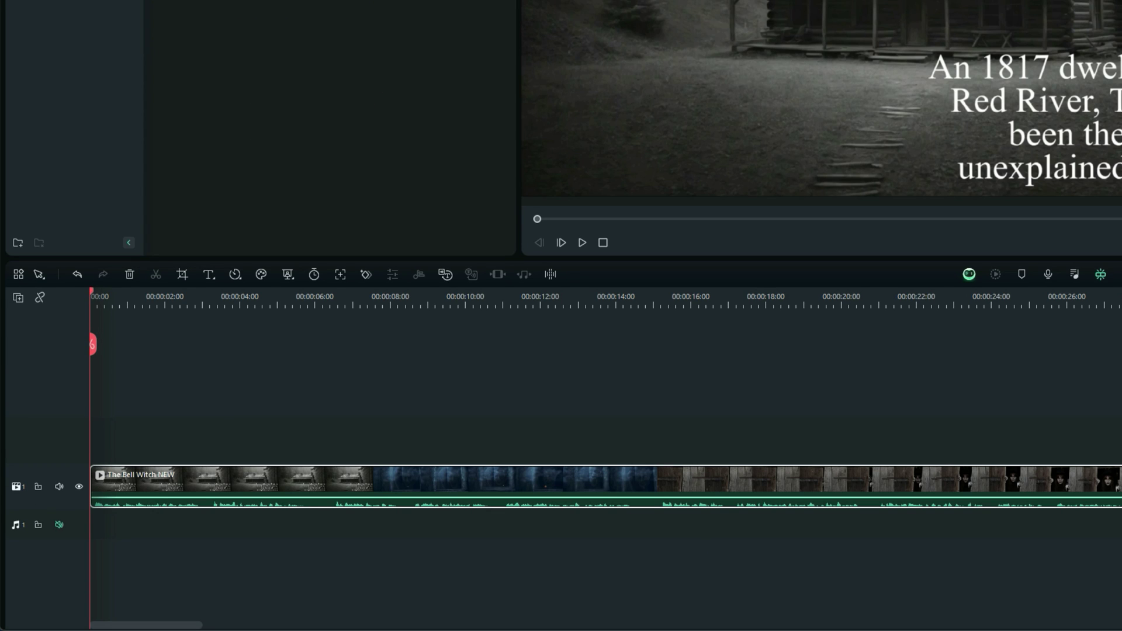
left_click(465, 298)
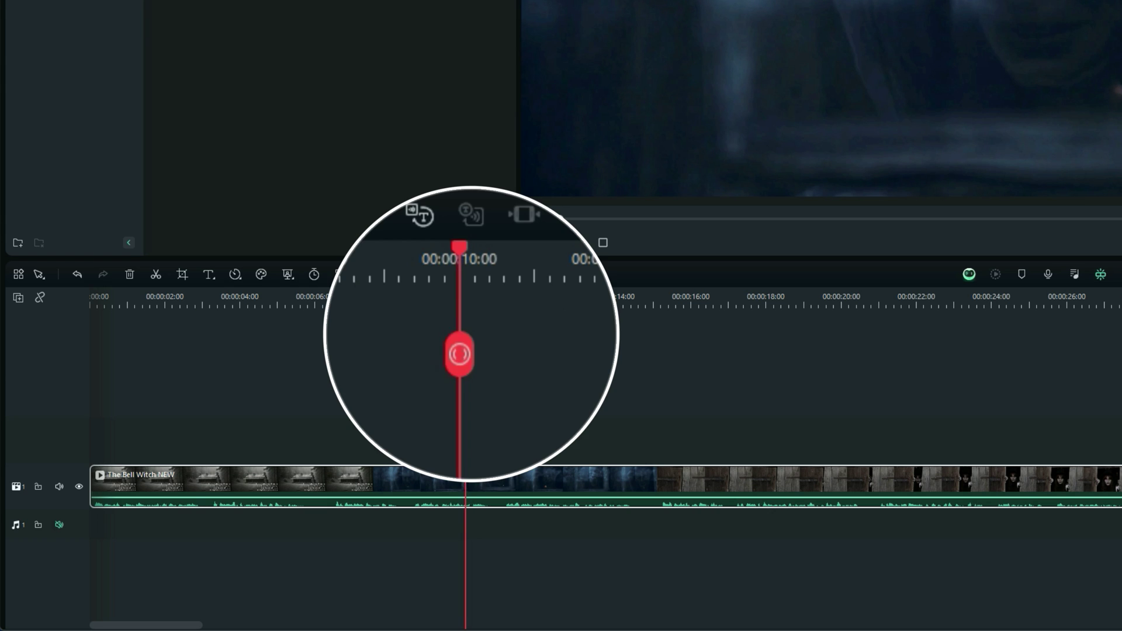
left_click(465, 345)
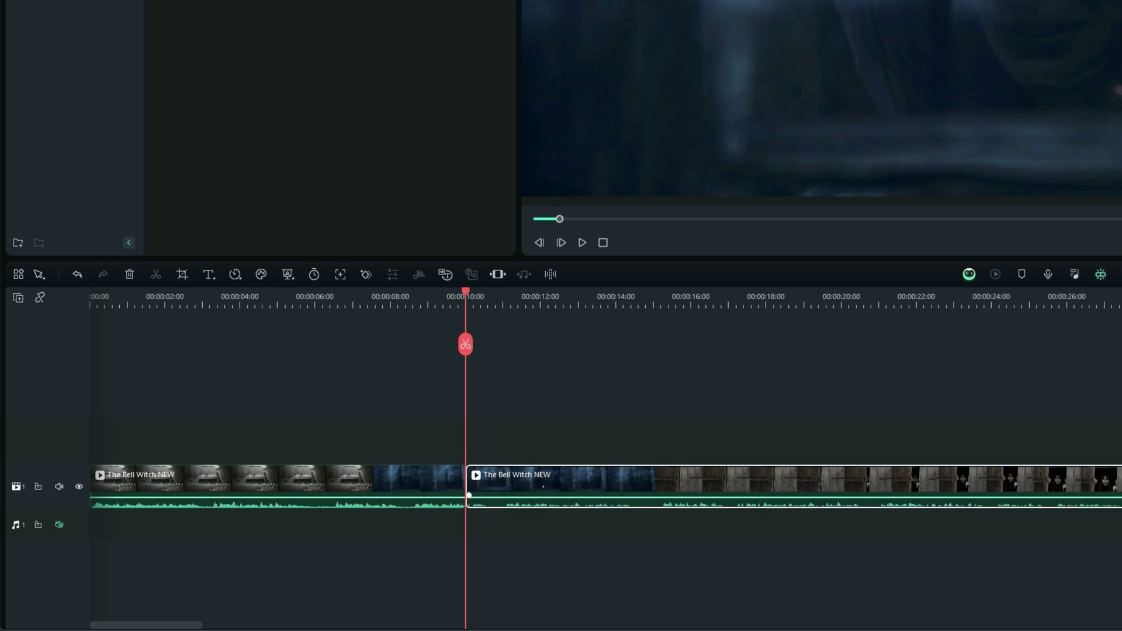
key("Delete")
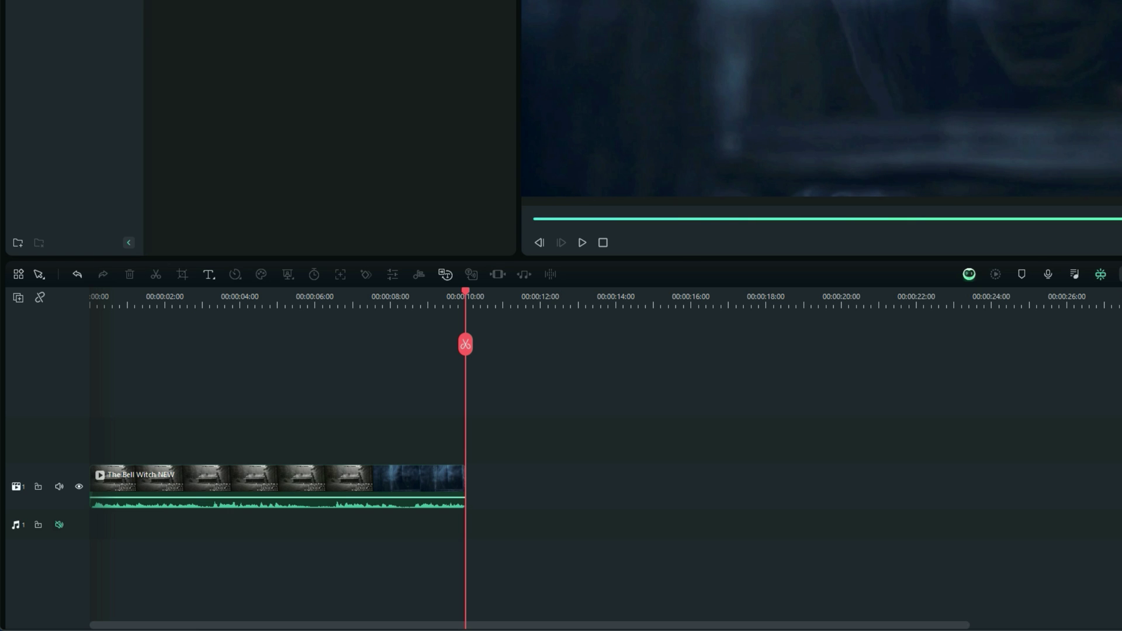
key("ctrl+equal")
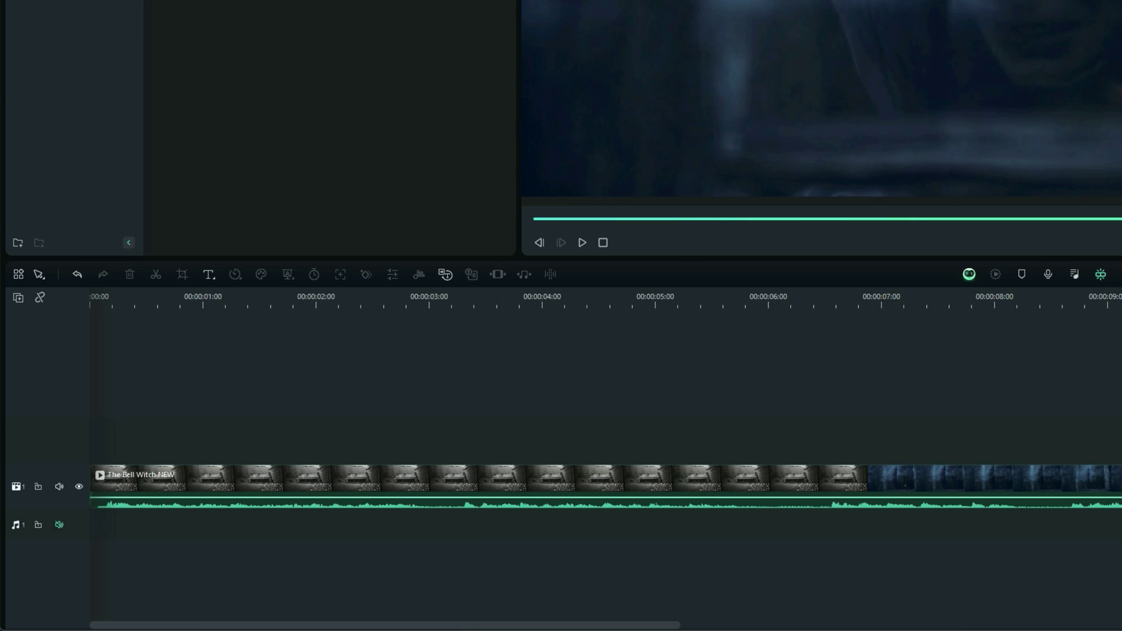
key("Home")
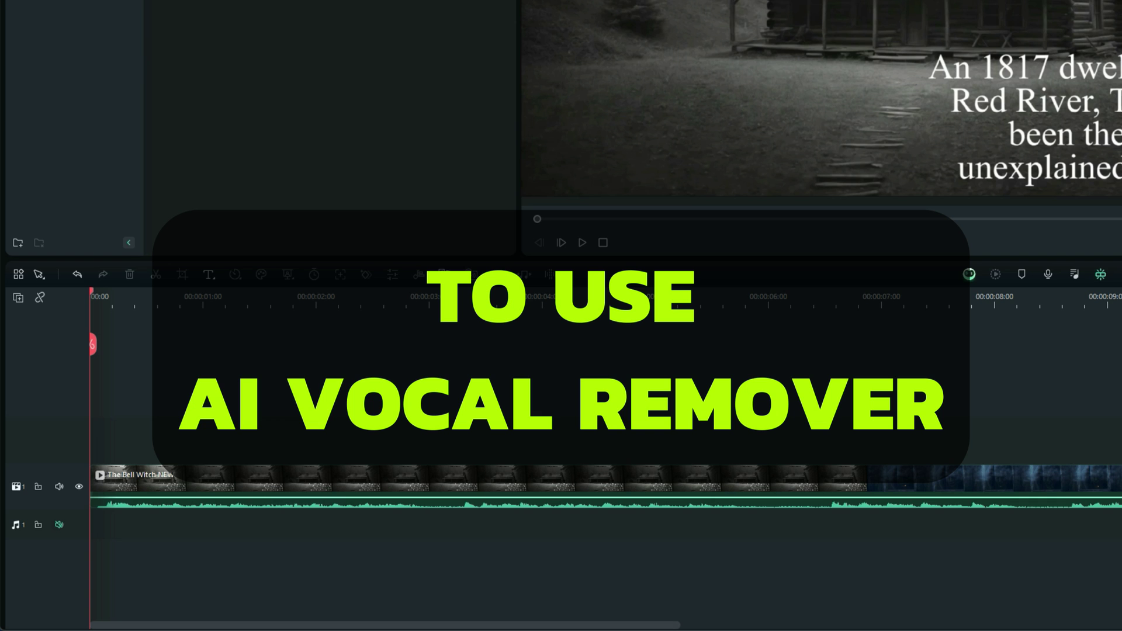
Step: Run AI Vocal Remover on the 10-second The Bell Witch NEW clip
right_click(174, 484)
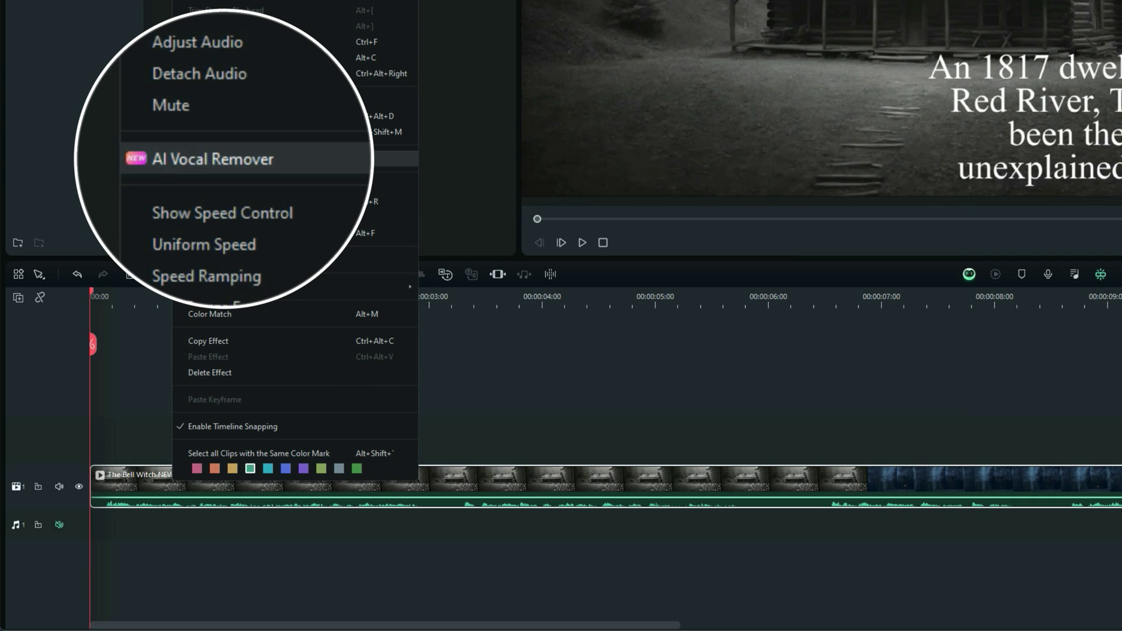
left_click(222, 158)
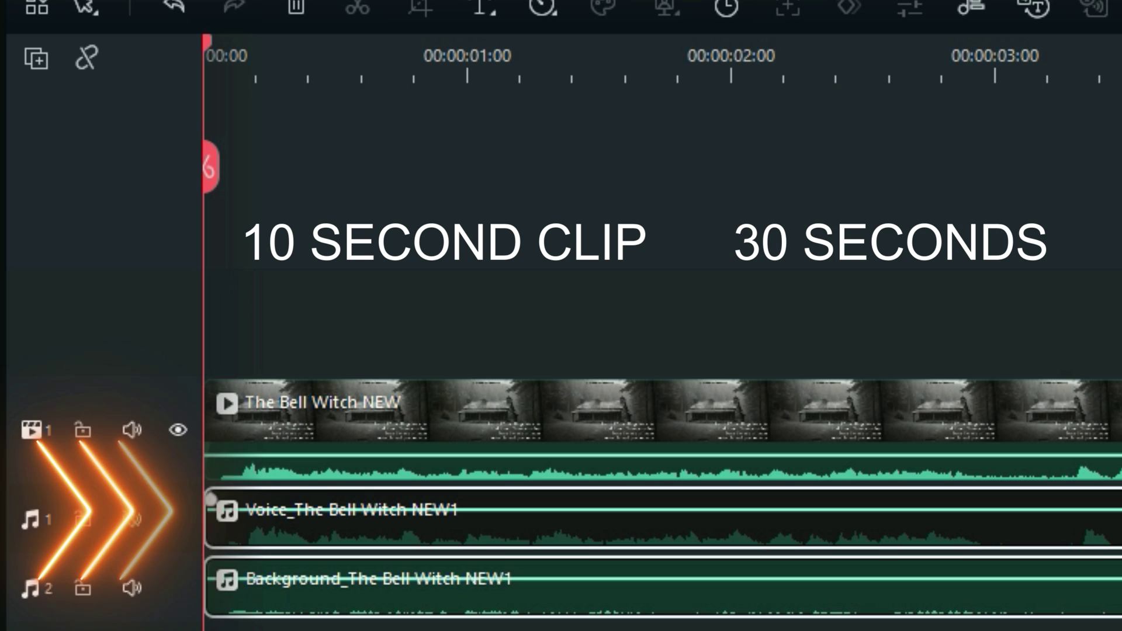
Step: Unmute the Voice_The Bell Witch NEW1 track, then select the video, Voice and Background clips in turn
left_click(132, 519)
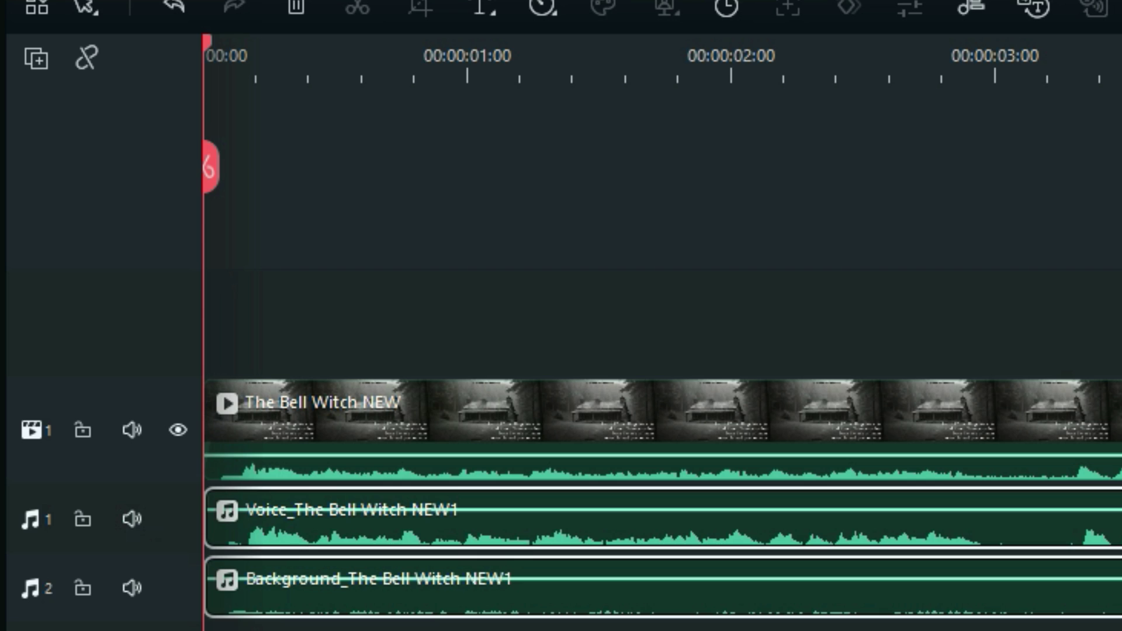
left_click(643, 421)
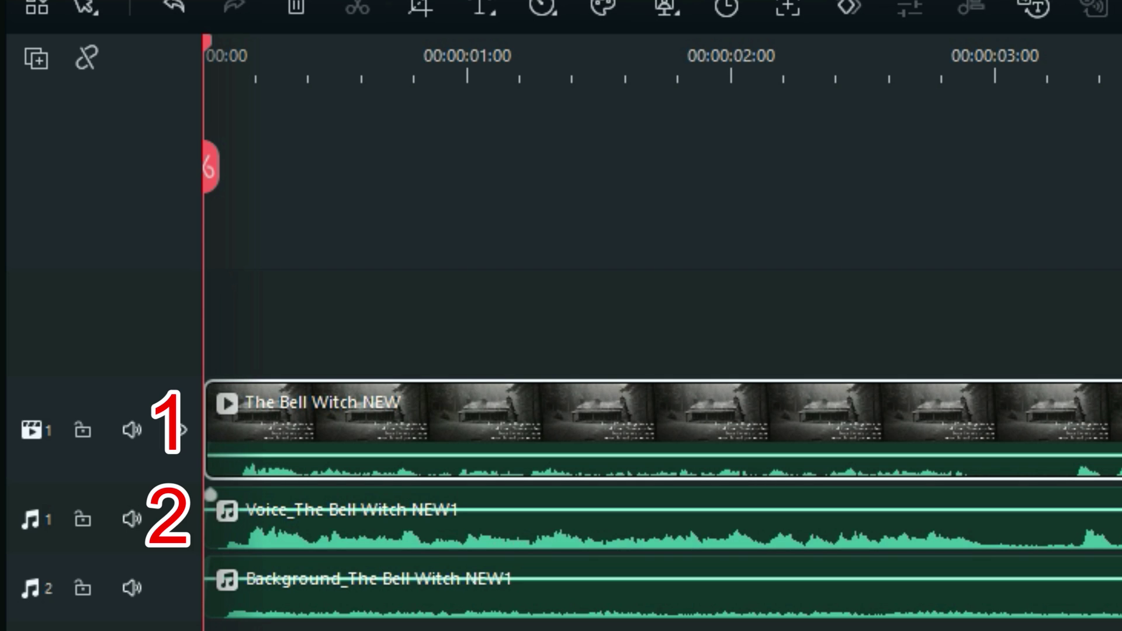
left_click(211, 499)
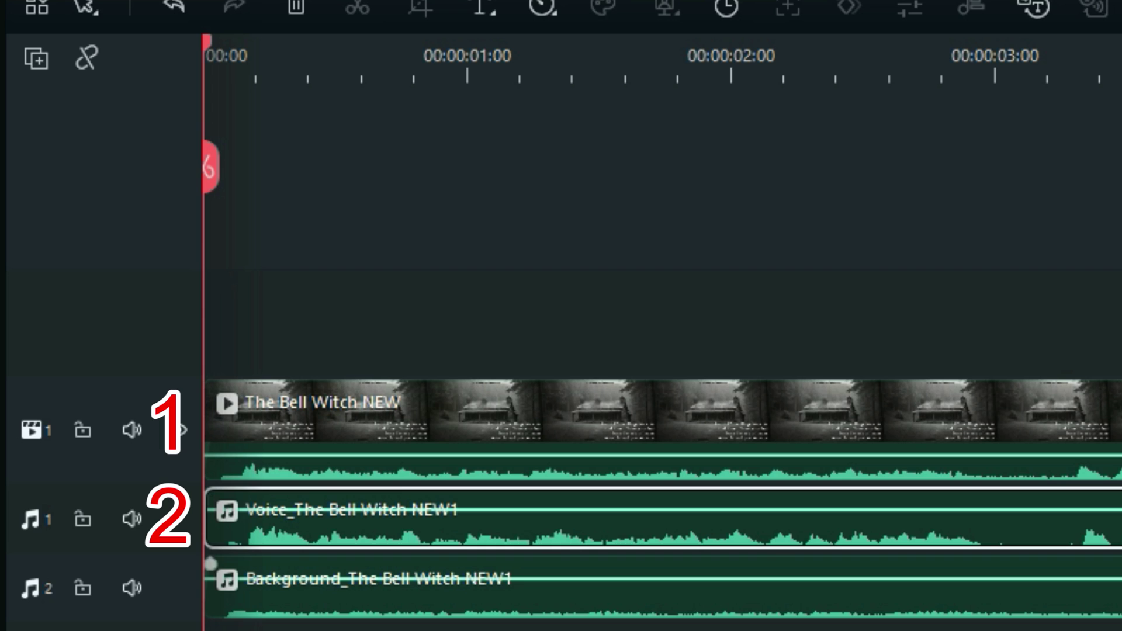
left_click(211, 564)
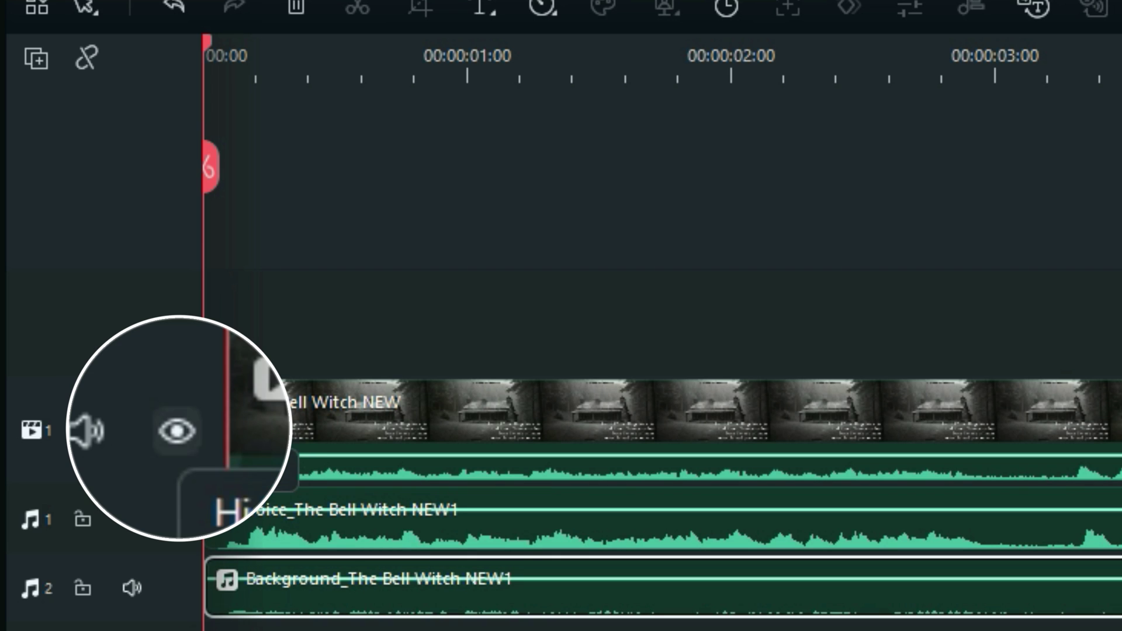
Step: Hide the video track, set Background volume to 12.00 dB and Voice to -13.31 dB, then preview the mix
left_click(177, 431)
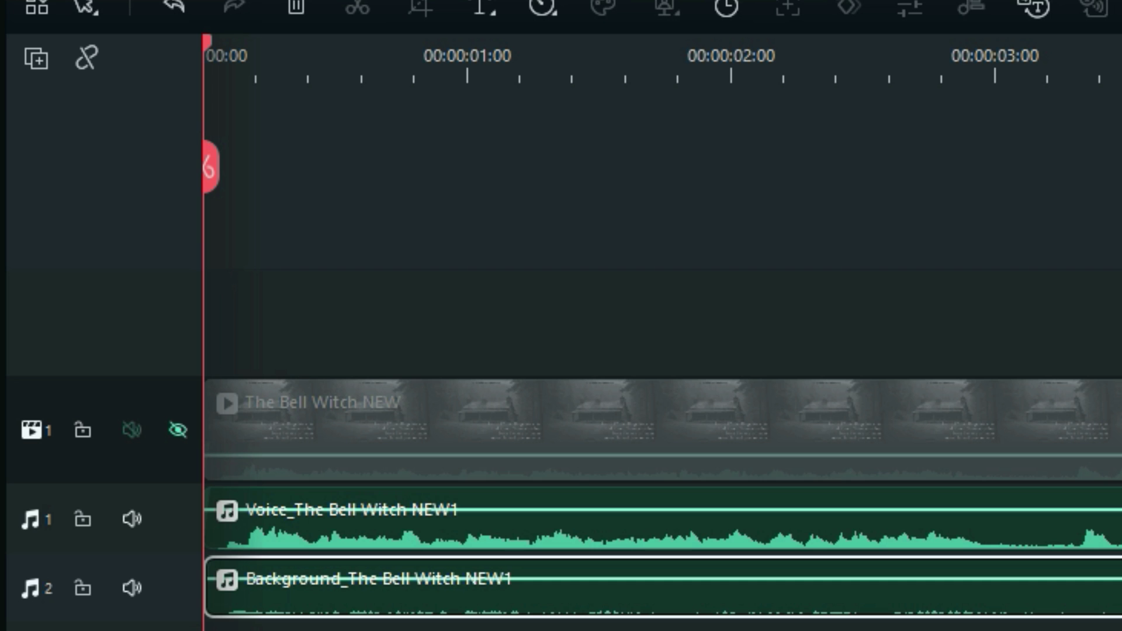
key("space")
left_click_drag(738, 579, 737, 565)
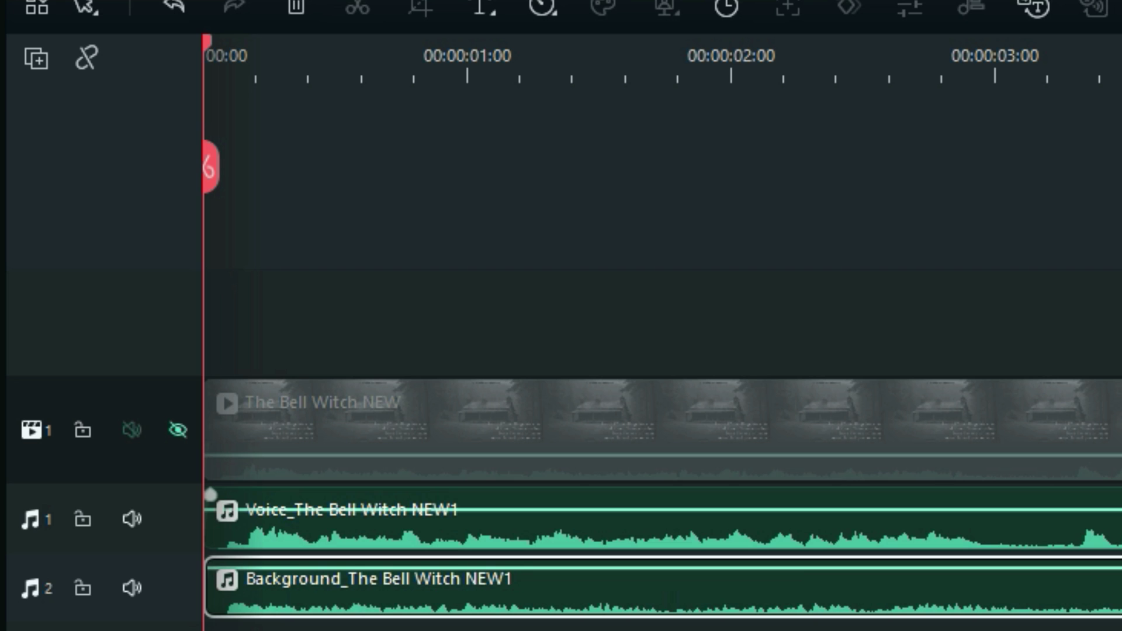
left_click_drag(738, 509, 738, 521)
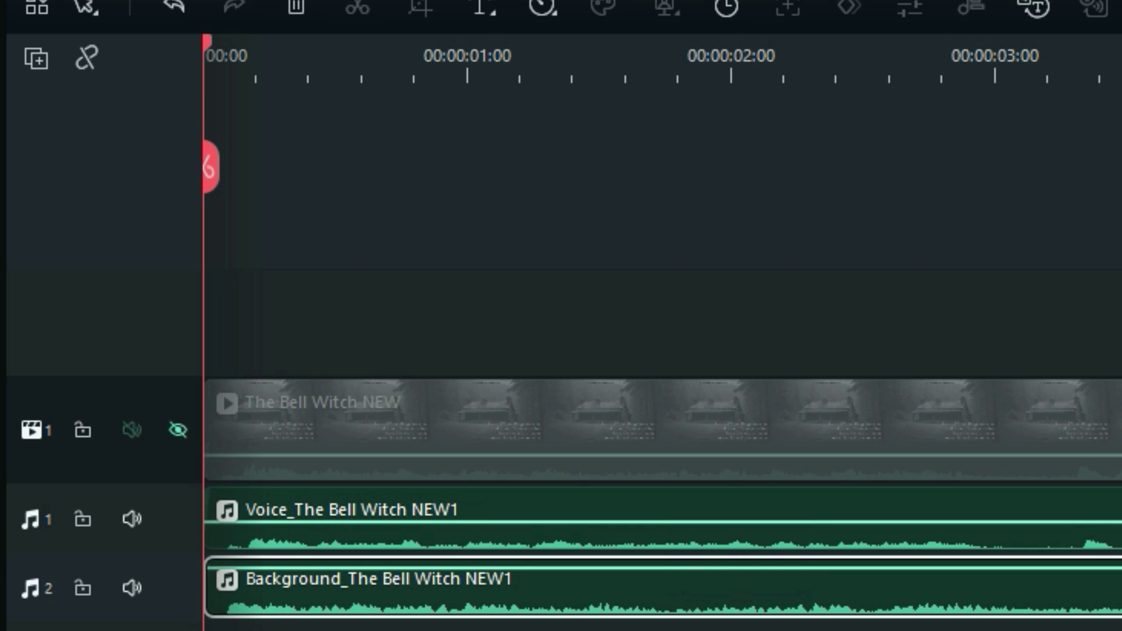
key("space")
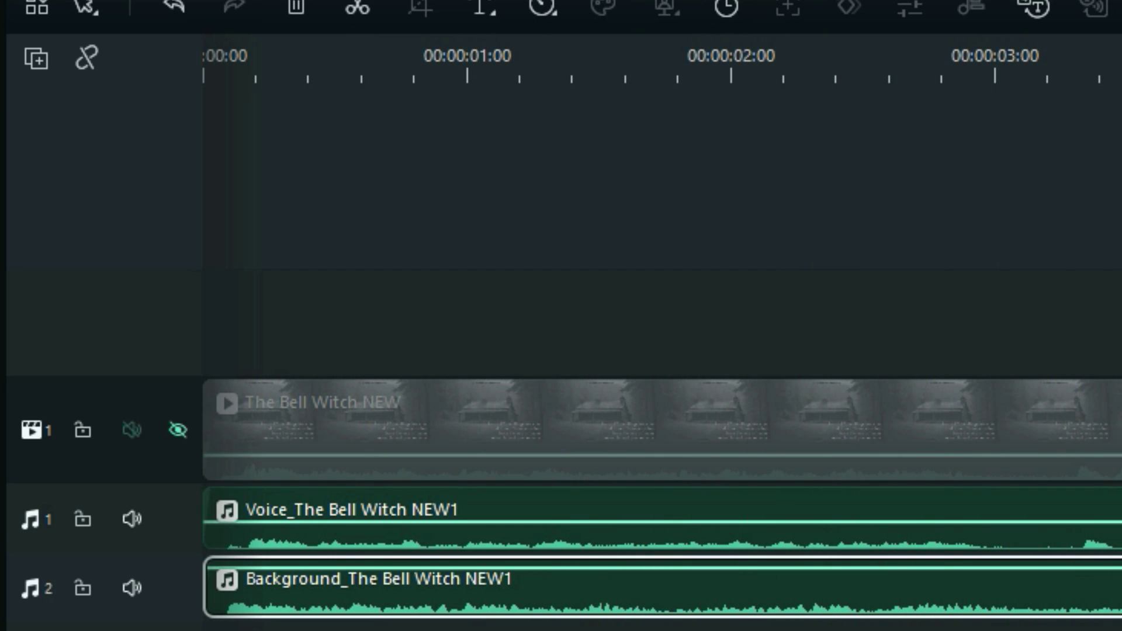
key("Home")
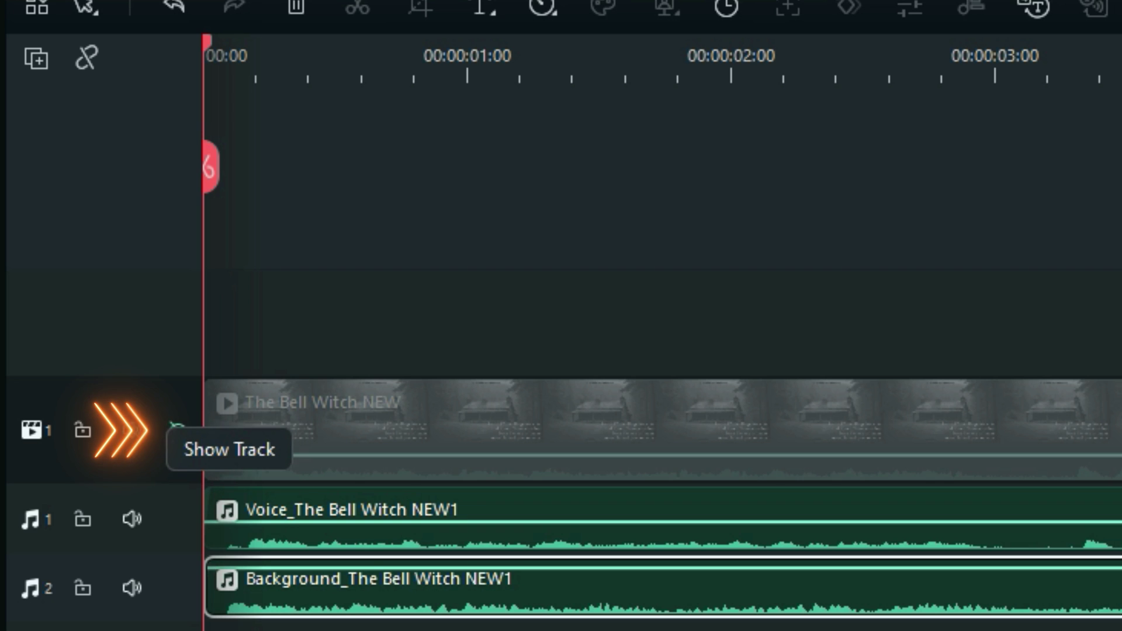
Step: Show the video track again, detach its original audio and delete that audio clip
left_click(178, 430)
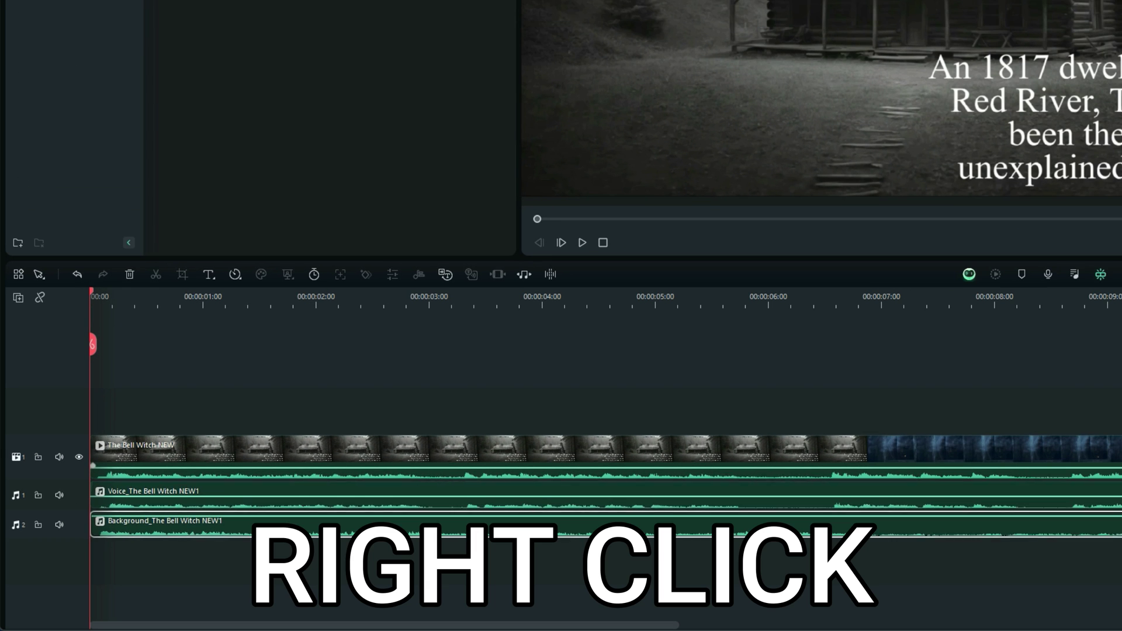
right_click(524, 433)
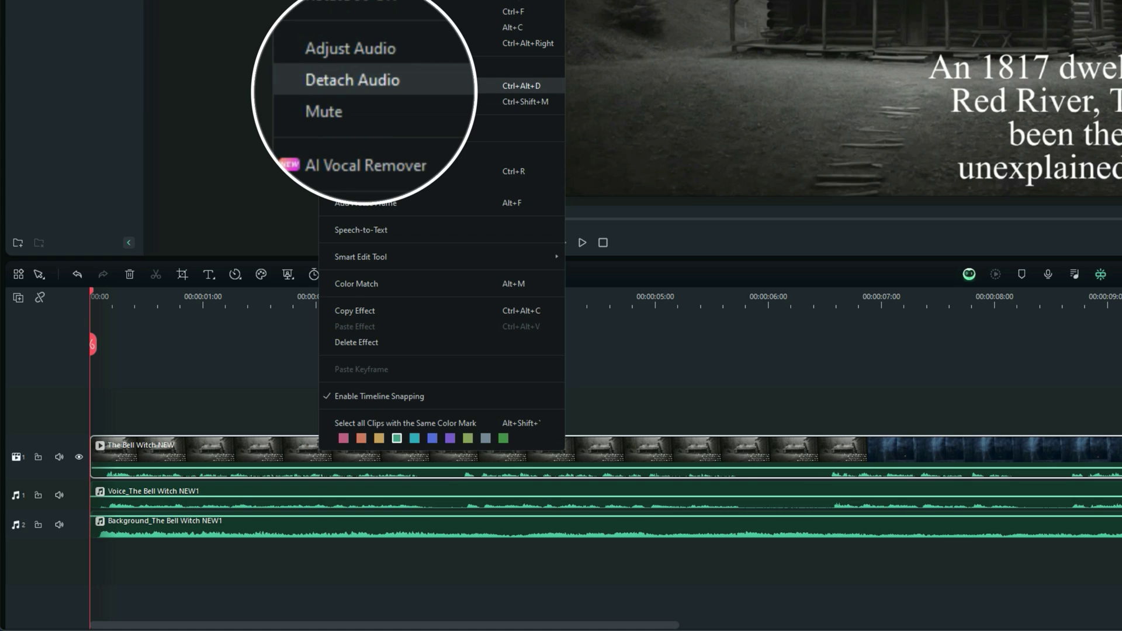
left_click(380, 85)
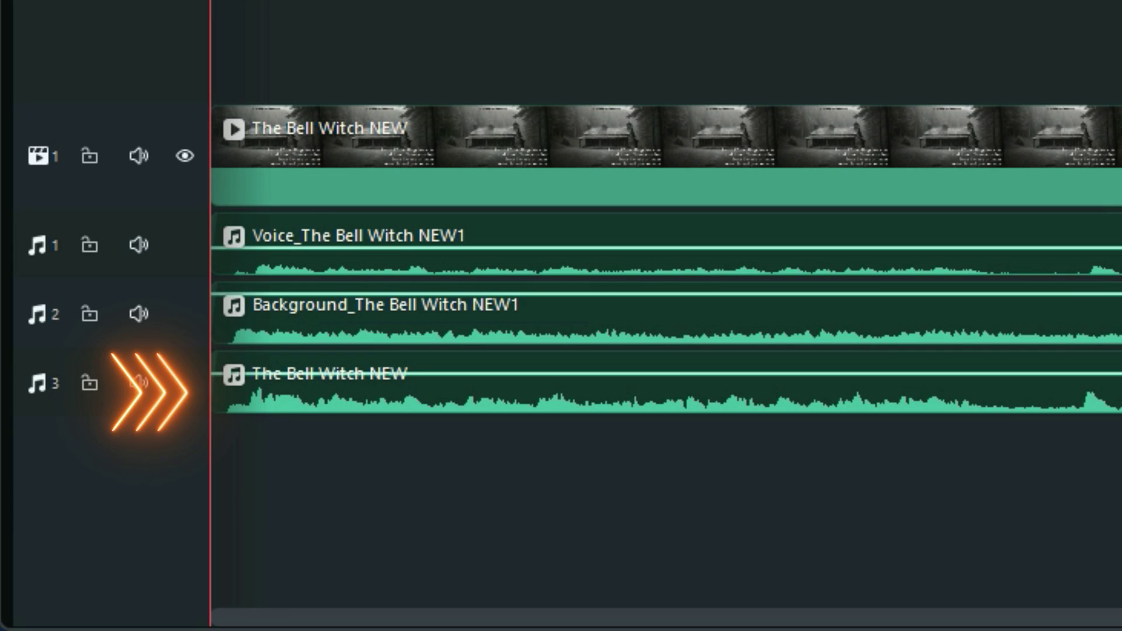
left_click(584, 385)
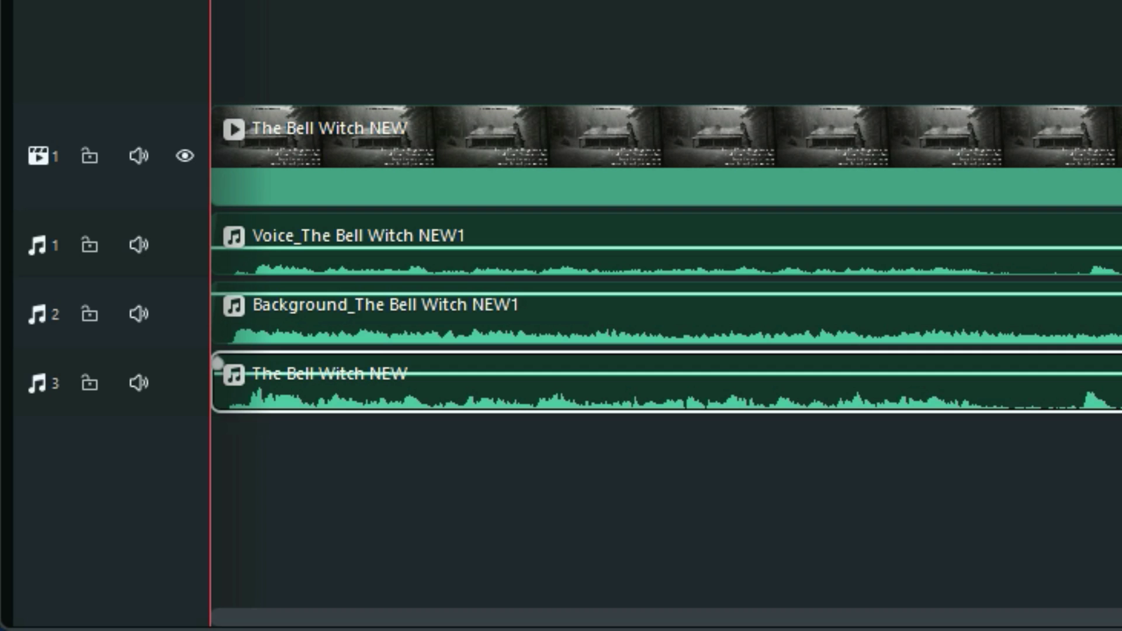
key("Delete")
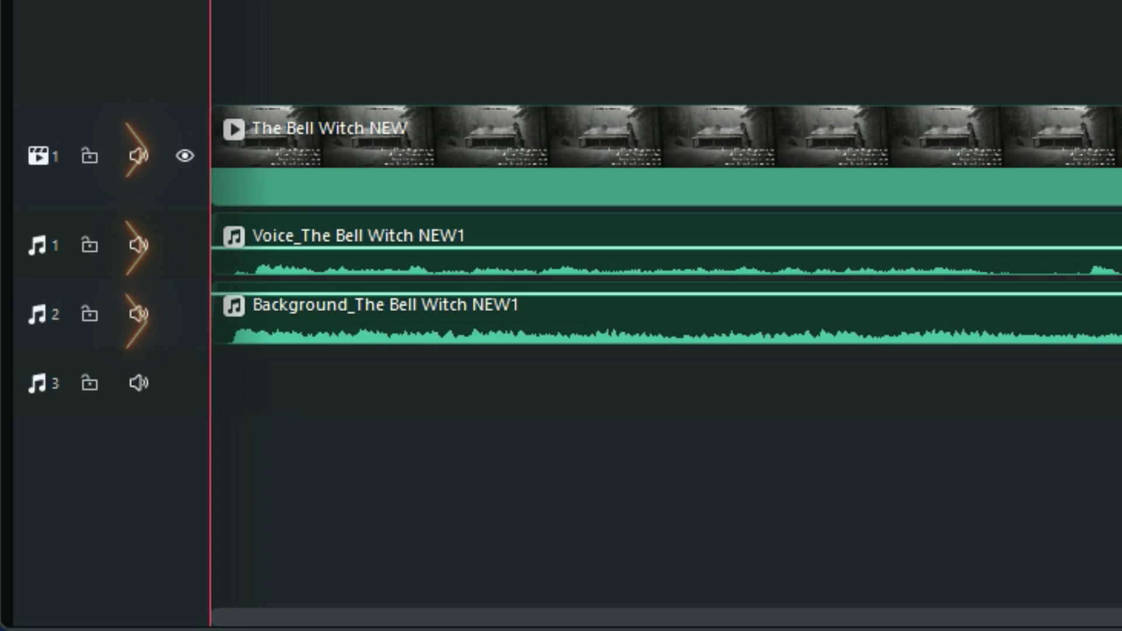
Step: Select the video, Voice and Background clips in turn
left_click(222, 187)
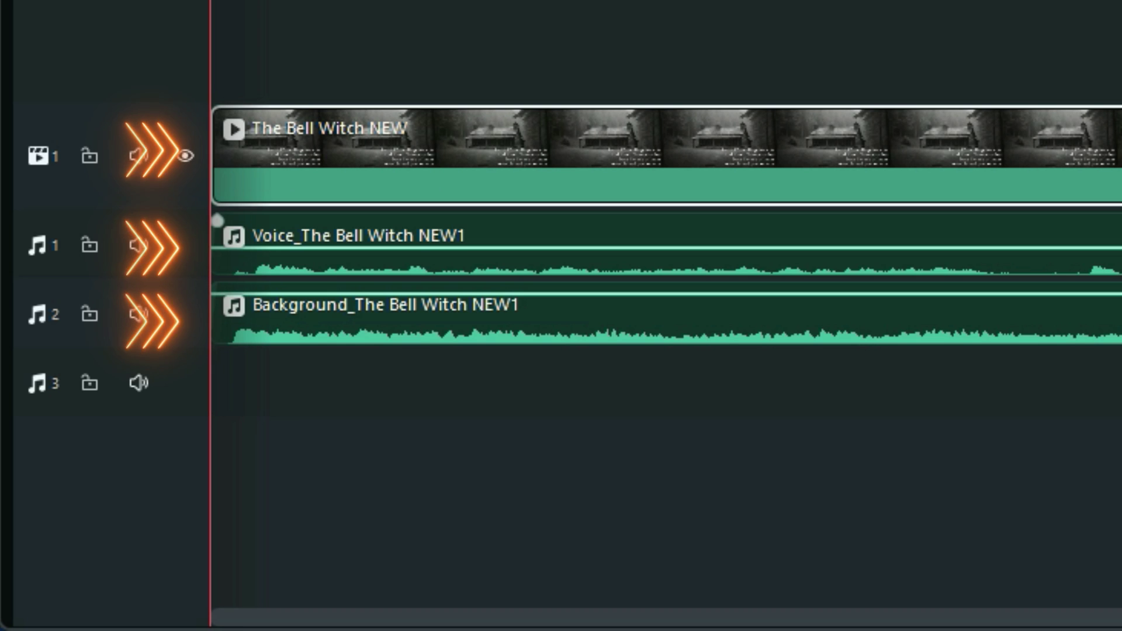
left_click(217, 224)
left_click(218, 294)
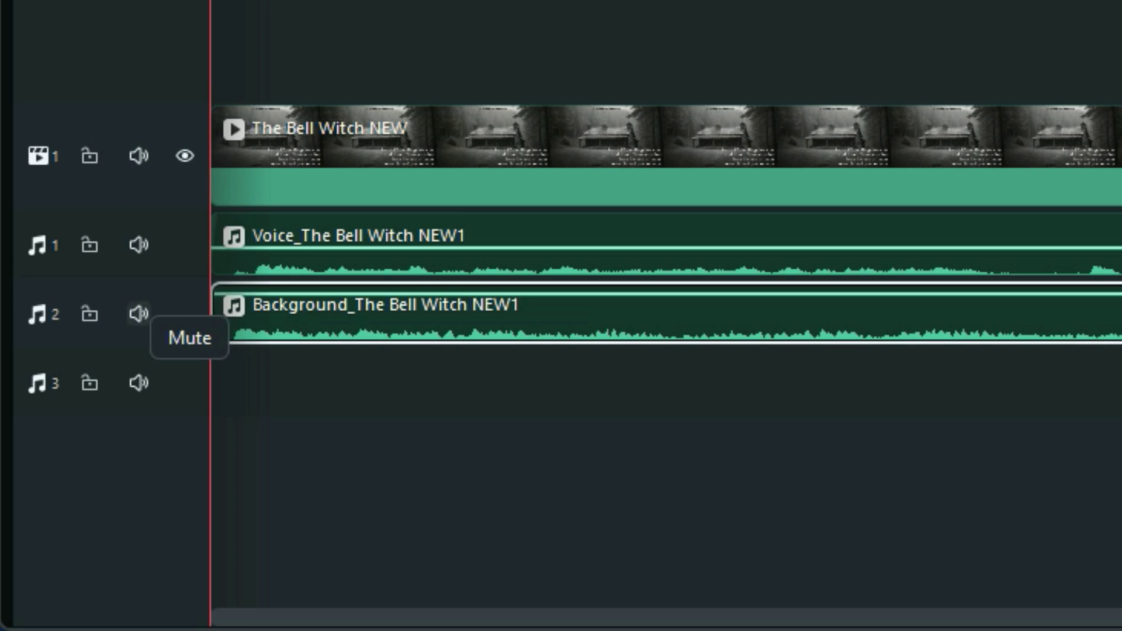
Step: Mute the Background track, raise the Voice volume to about 1.87 dB and play the voice alone
left_click(139, 314)
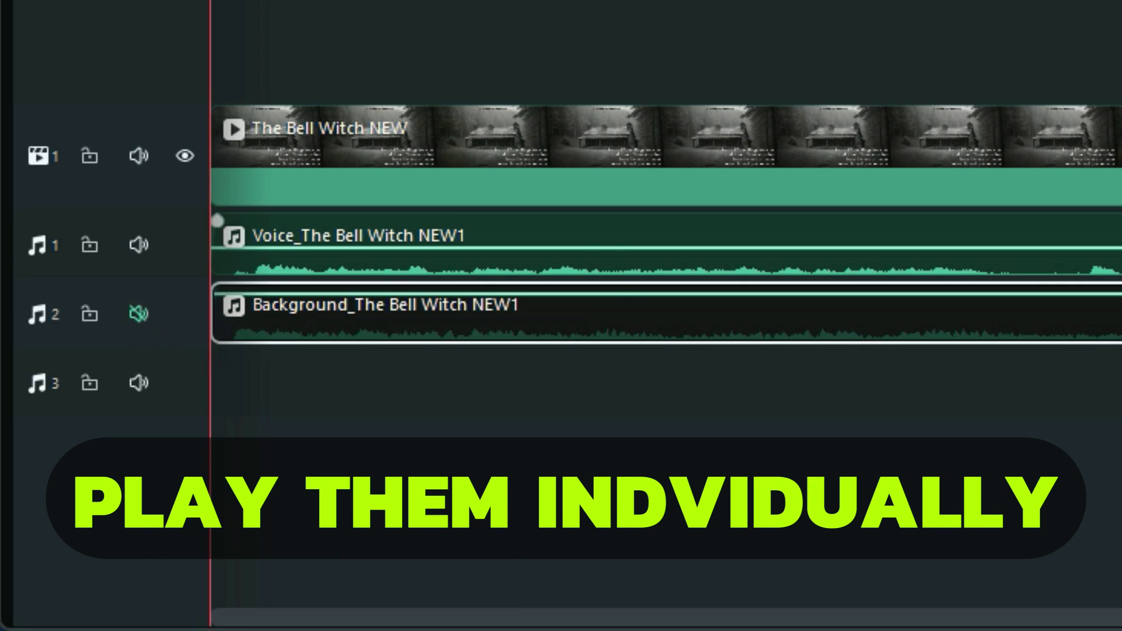
left_click_drag(497, 247, 497, 236)
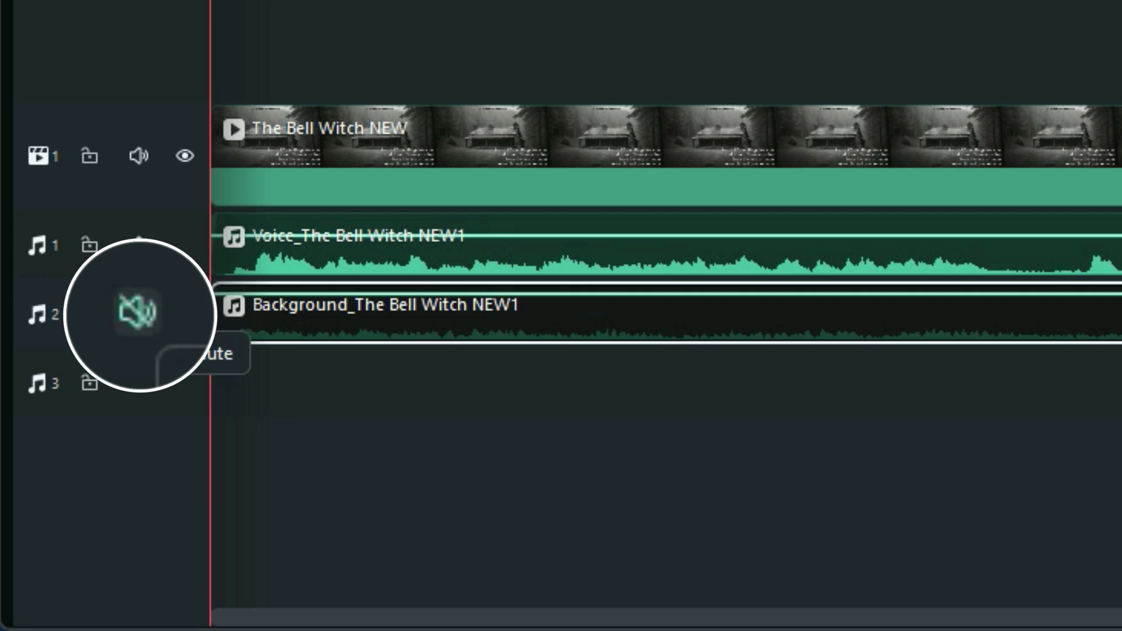
key("space")
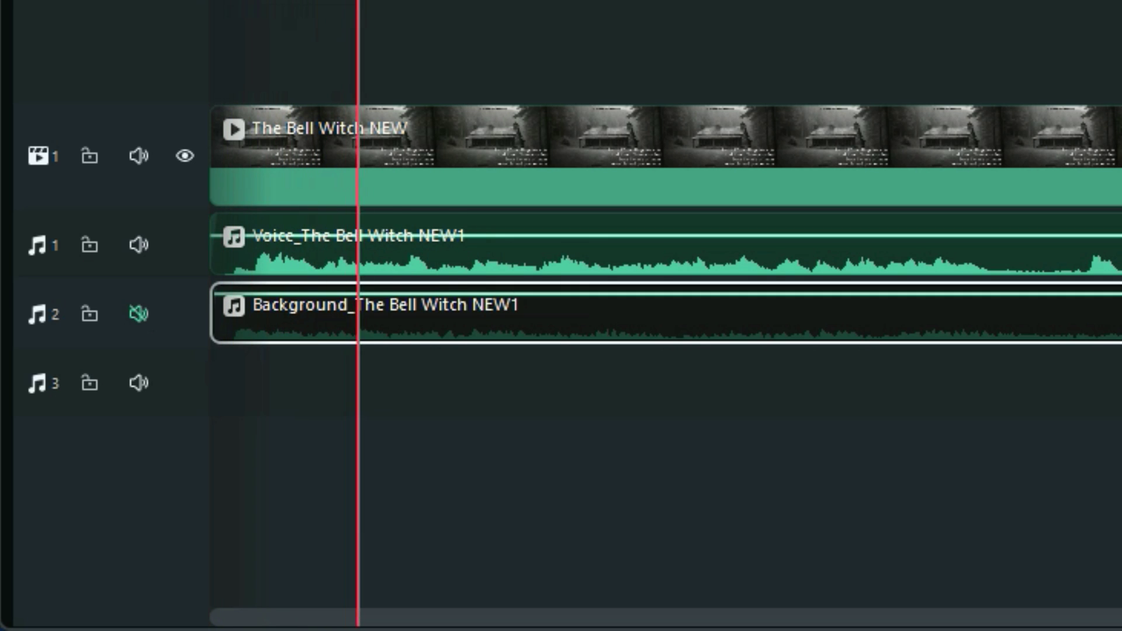
Step: Mute the Voice track and replay from the start to hear only the background music
key("Home")
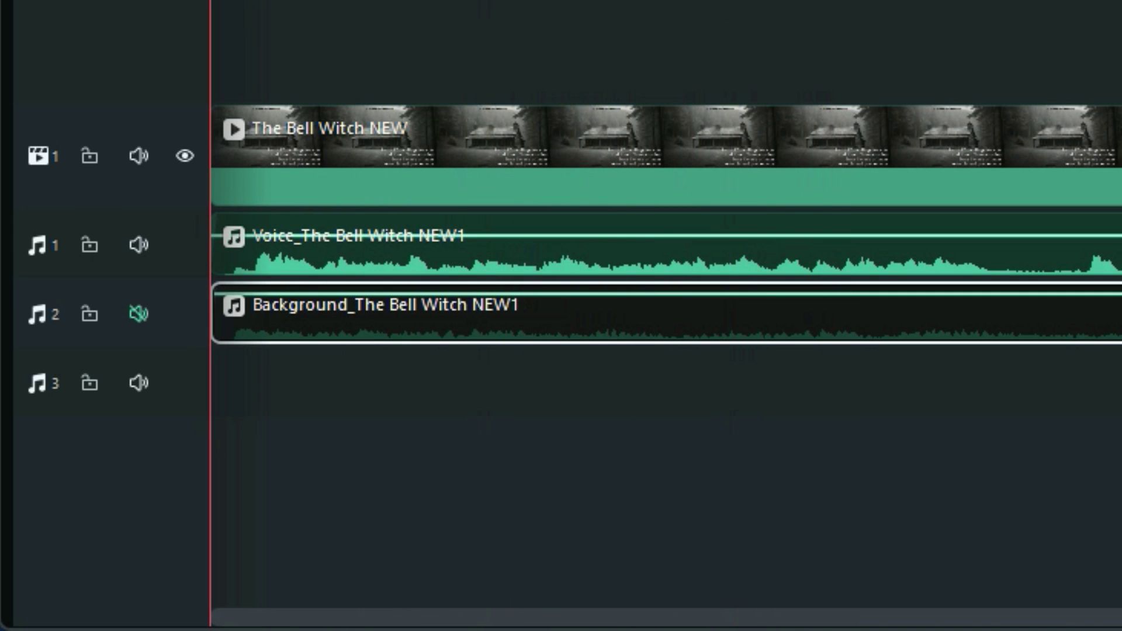
left_click(138, 244)
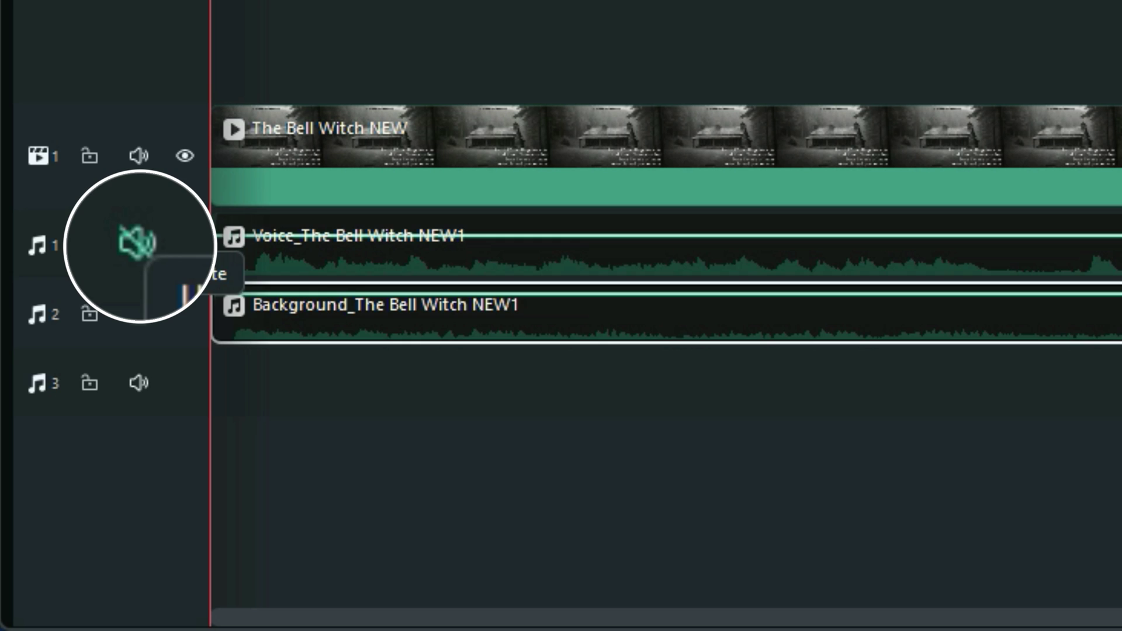
key("space")
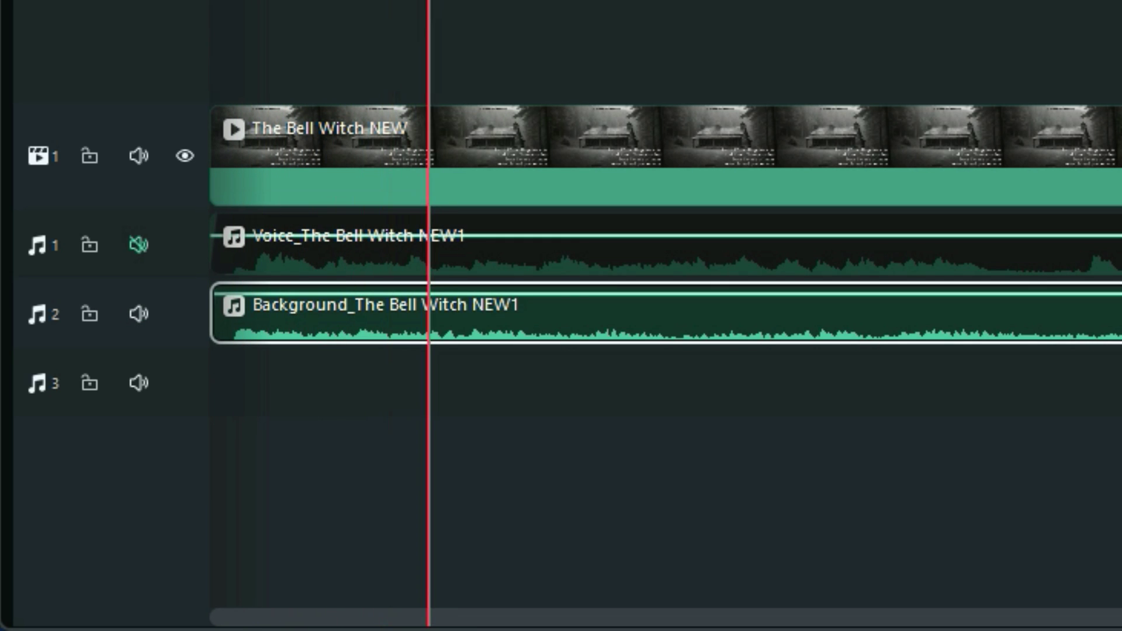